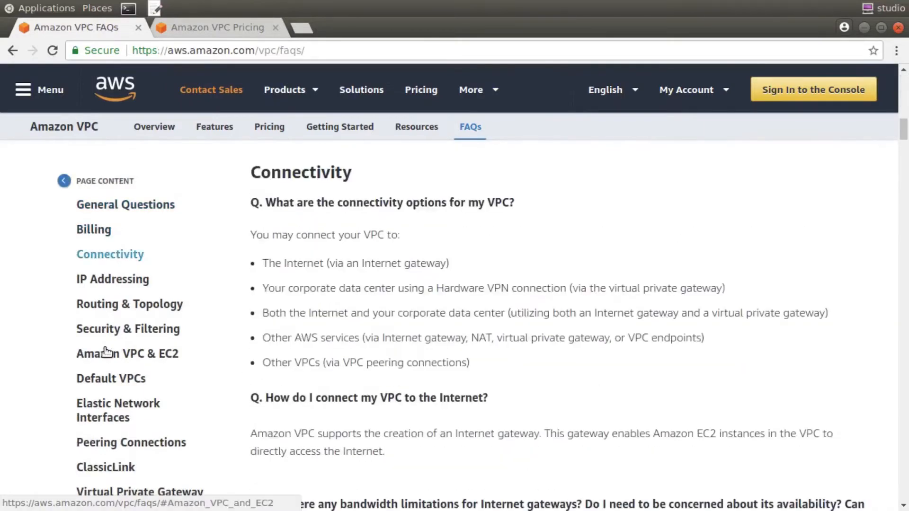
Step: Read the Connectivity section of the Amazon VPC FAQs through to the compatible customer gateway devices
scroll(577, 322, "down", 5)
scroll(580, 323, "down", 8)
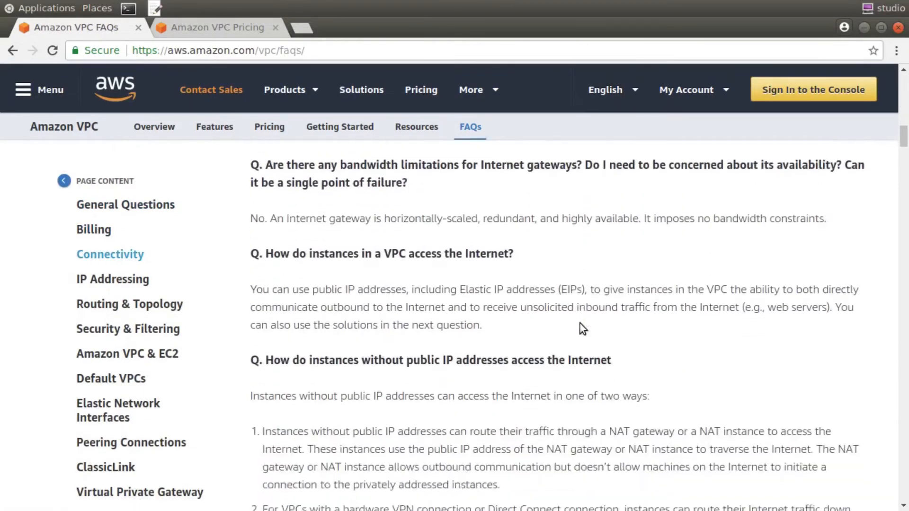
scroll(581, 323, "down", 10)
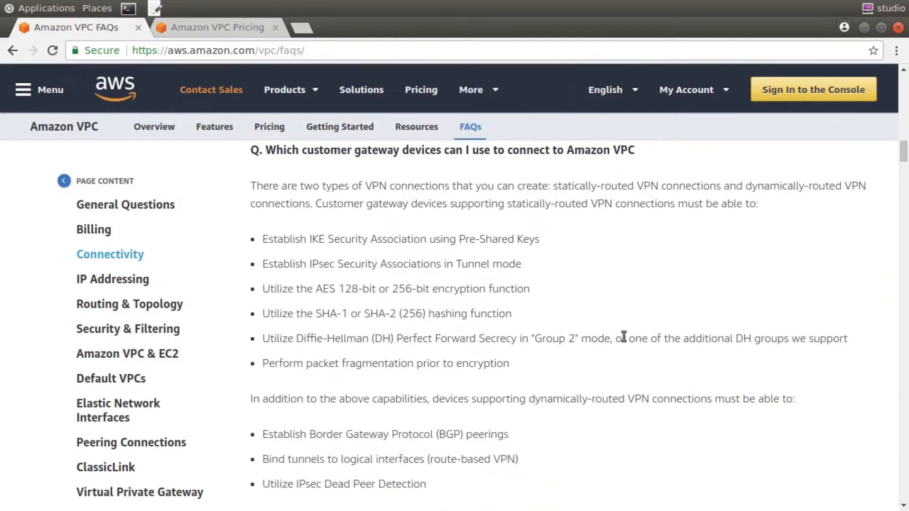
scroll(623, 336, "down", 11)
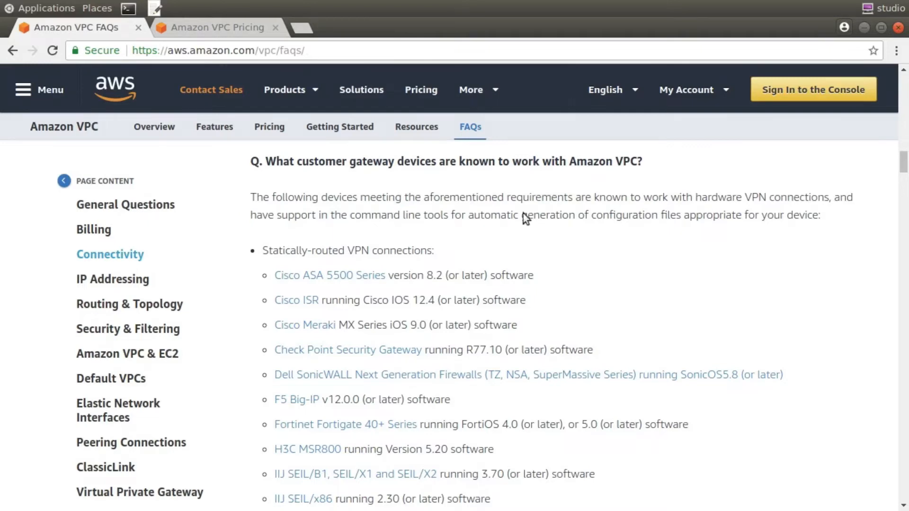
Step: Review the VPN connection and AWS PrivateLink rates on the Amazon VPC pricing page
left_click(234, 27)
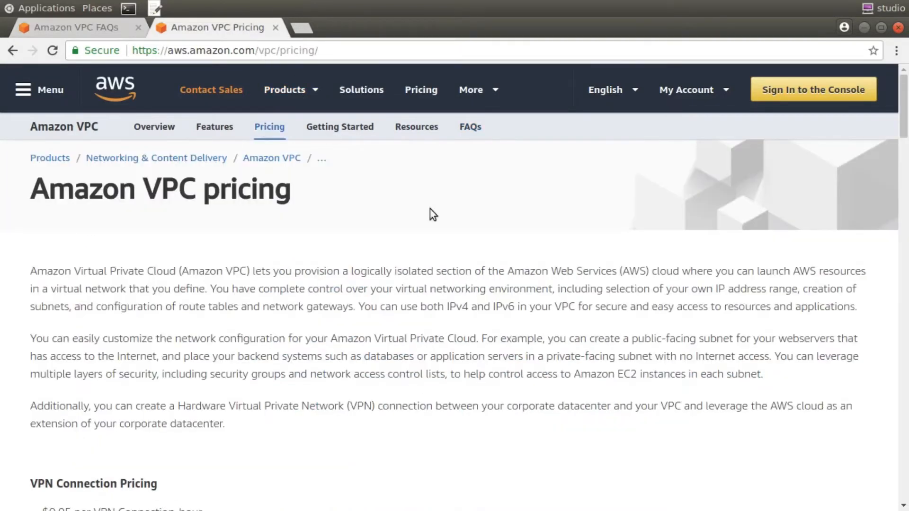
scroll(429, 209, "down", 7)
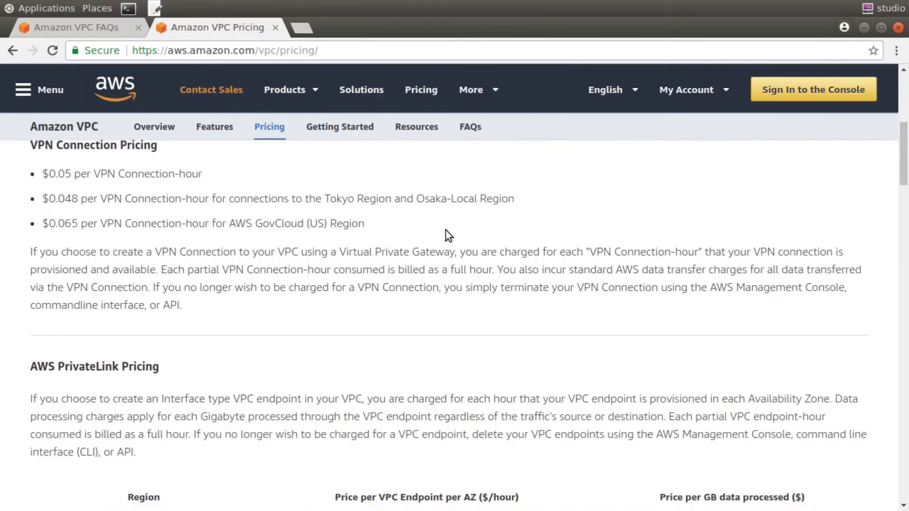
scroll(445, 230, "down", 7)
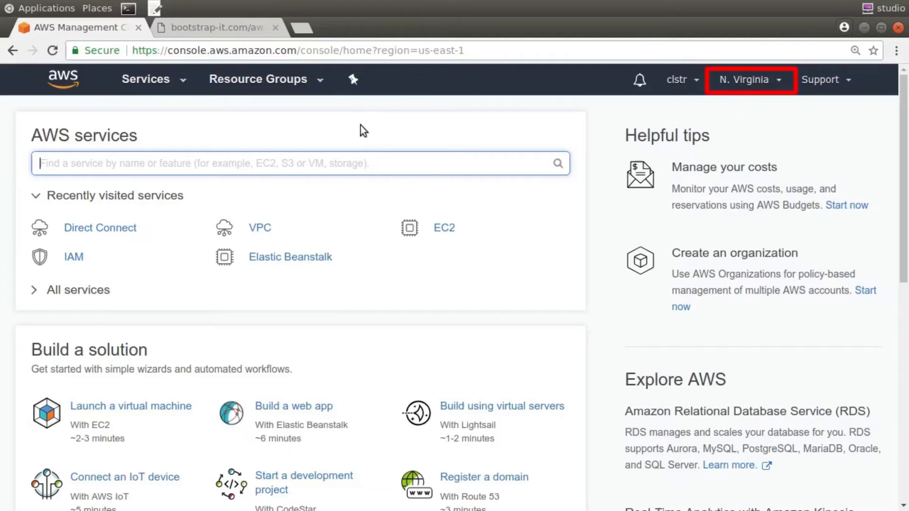
Step: Open the VPC dashboard from the networking services in the AWS Management Console
left_click(182, 82)
scroll(328, 316, "down", 1)
scroll(327, 312, "down", 10)
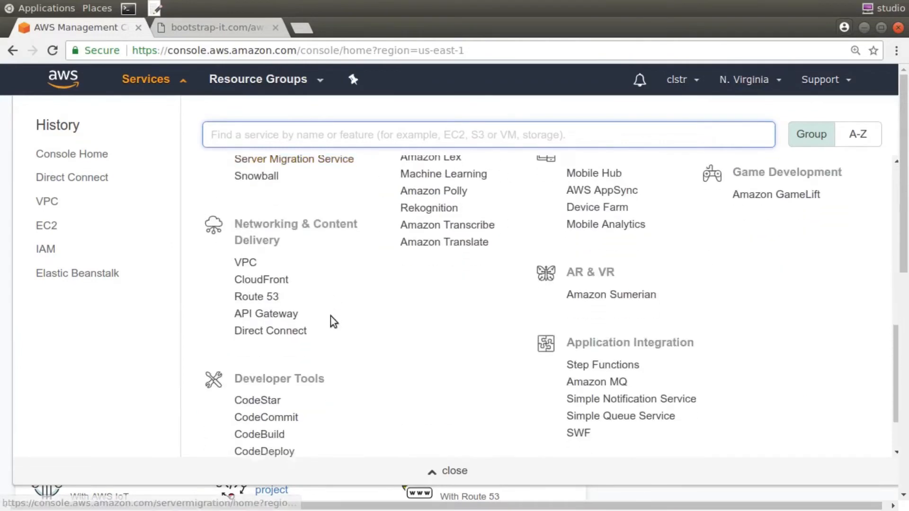
left_click(244, 192)
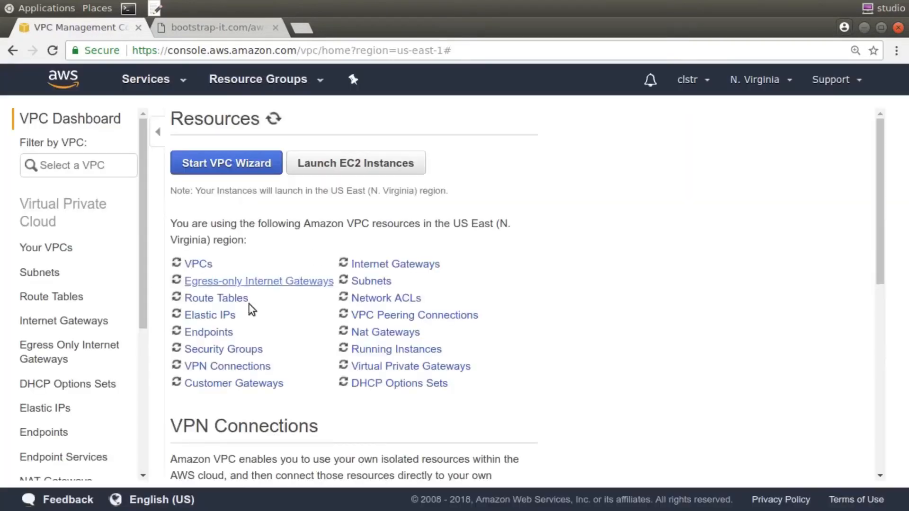
Step: Start a new customer gateway under VPN Connections and name it test
scroll(134, 371, "down", 5)
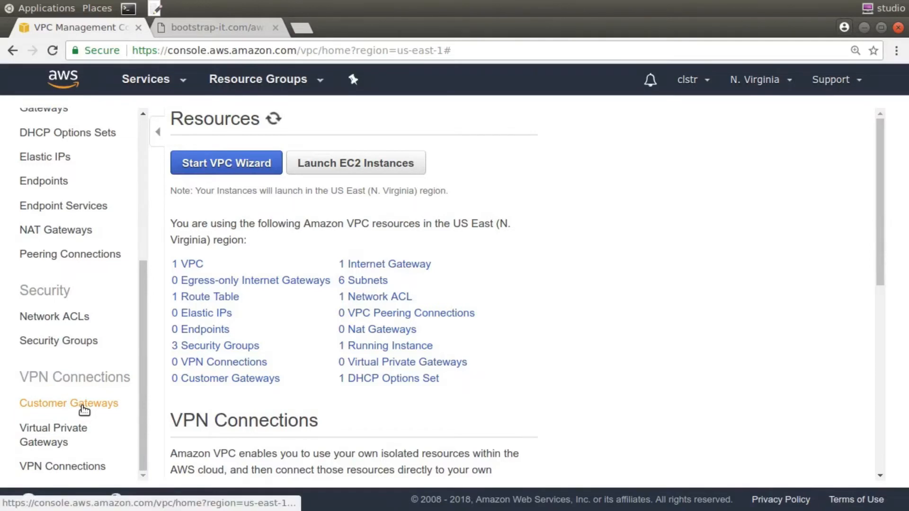
left_click(84, 410)
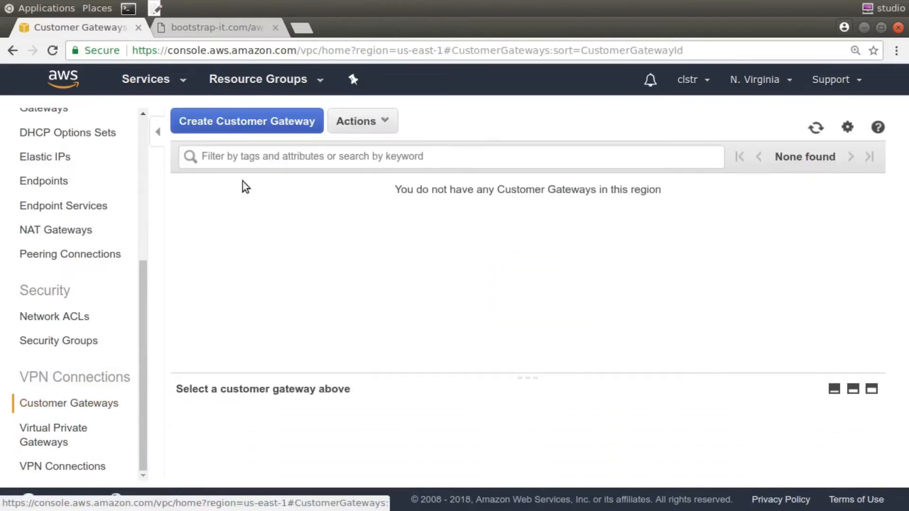
left_click(254, 120)
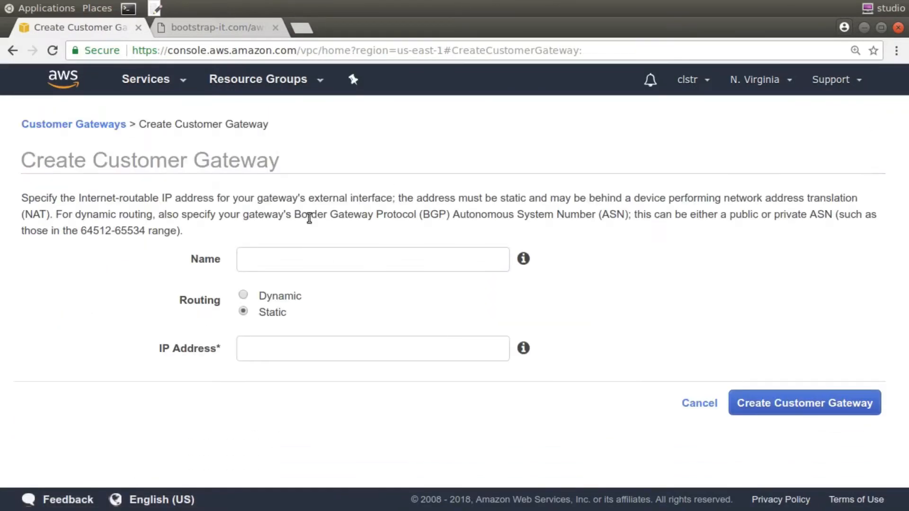
left_click(330, 259)
type("test")
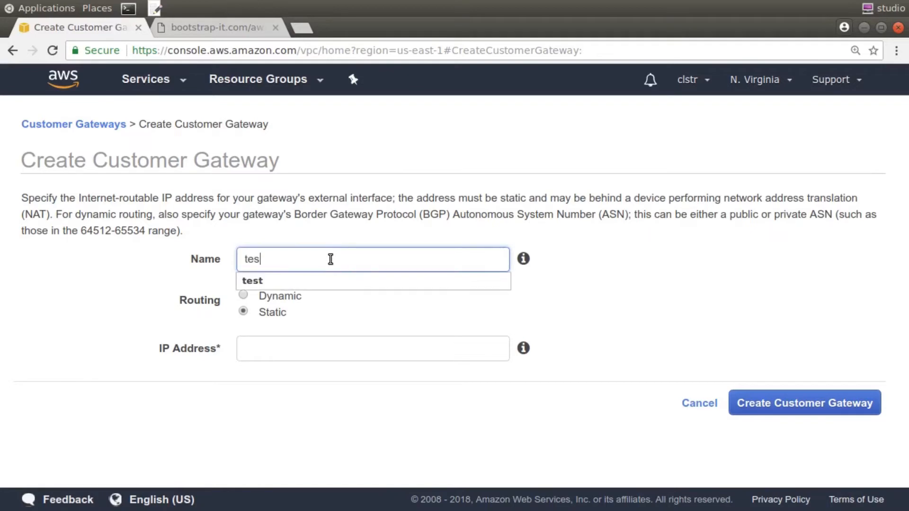
left_click(322, 277)
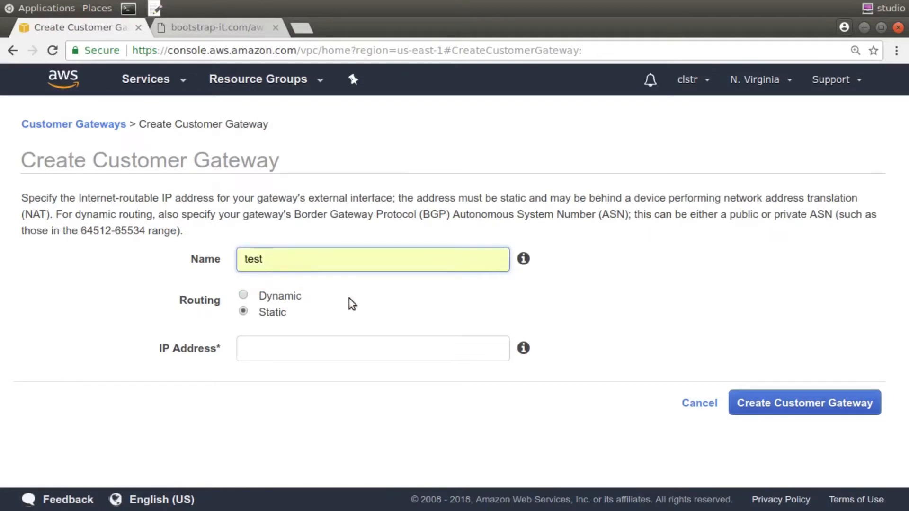
Step: Try dynamic routing for the customer gateway, check the BGP ASN help, and return to static routing
left_click(243, 296)
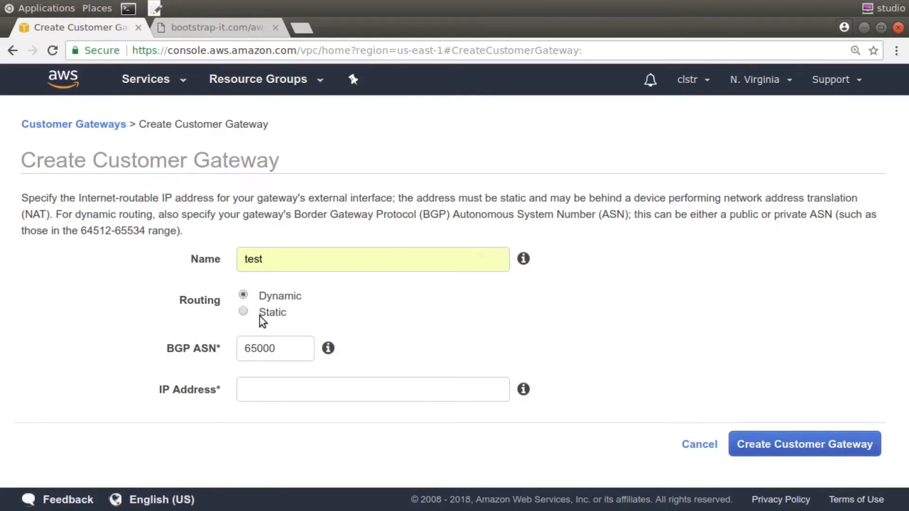
mouse_move(326, 349)
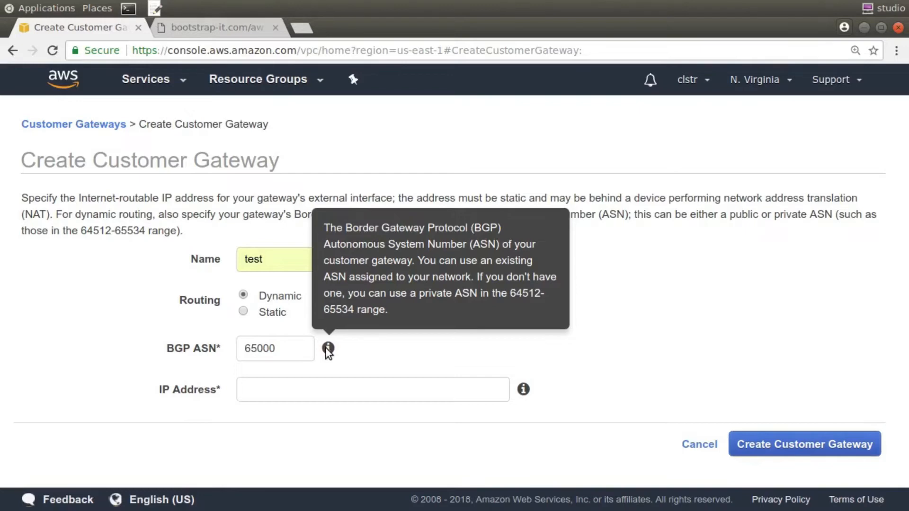
left_click(244, 311)
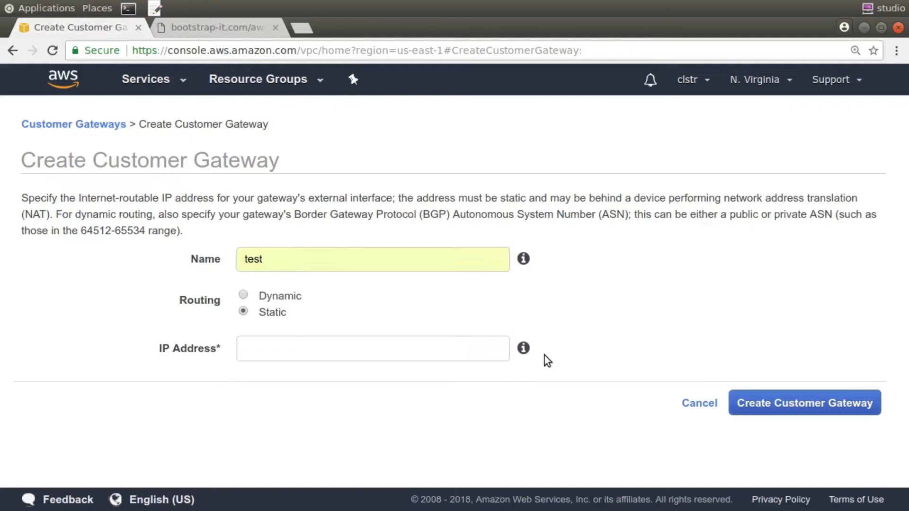
Step: Set the customer gateway's IP address to 54.67.124.21, create the gateway and return to the gateway list
mouse_move(522, 349)
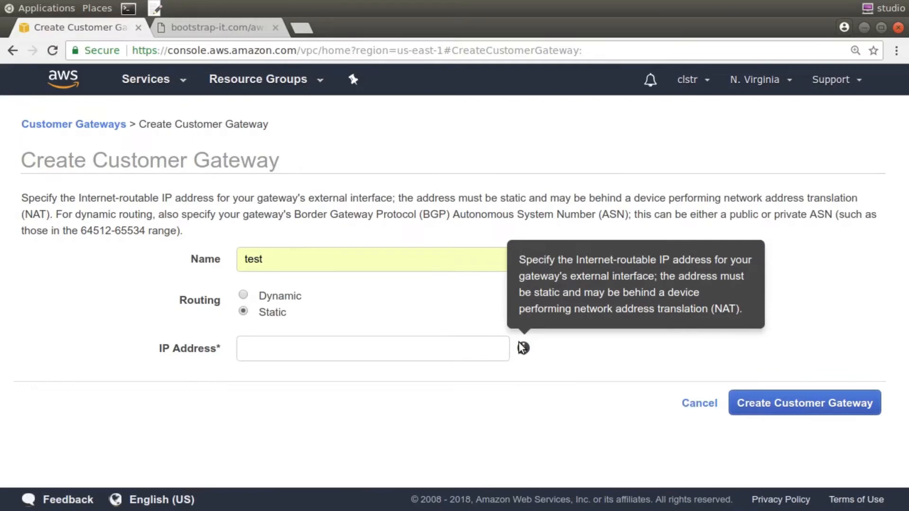
left_click(396, 351)
type("54.67.124.21")
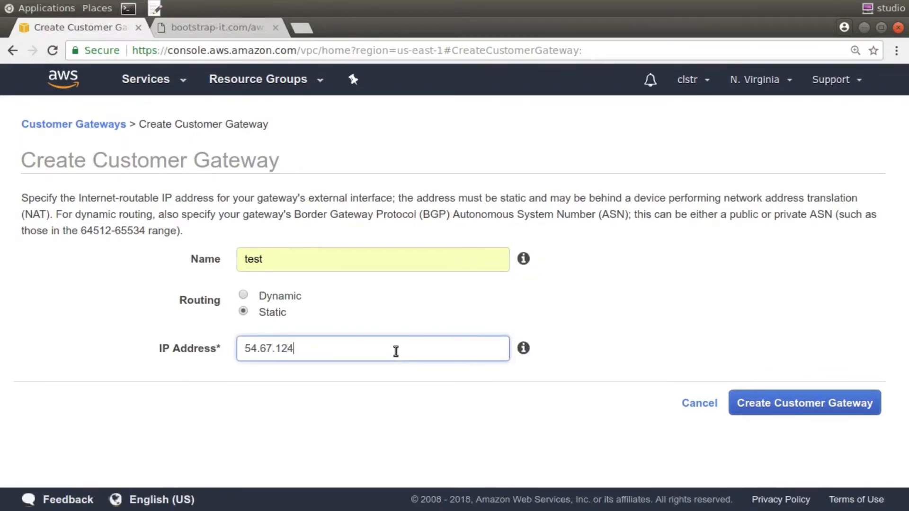
left_click(780, 406)
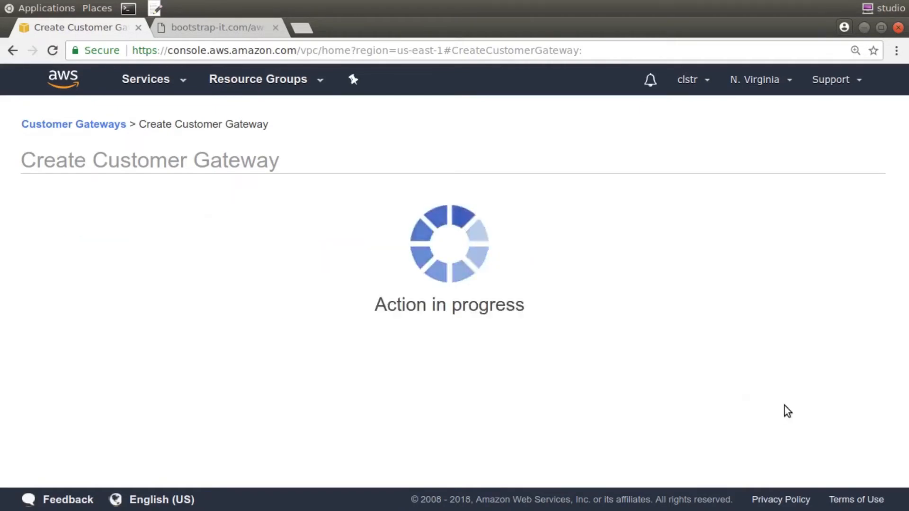
left_click(729, 303)
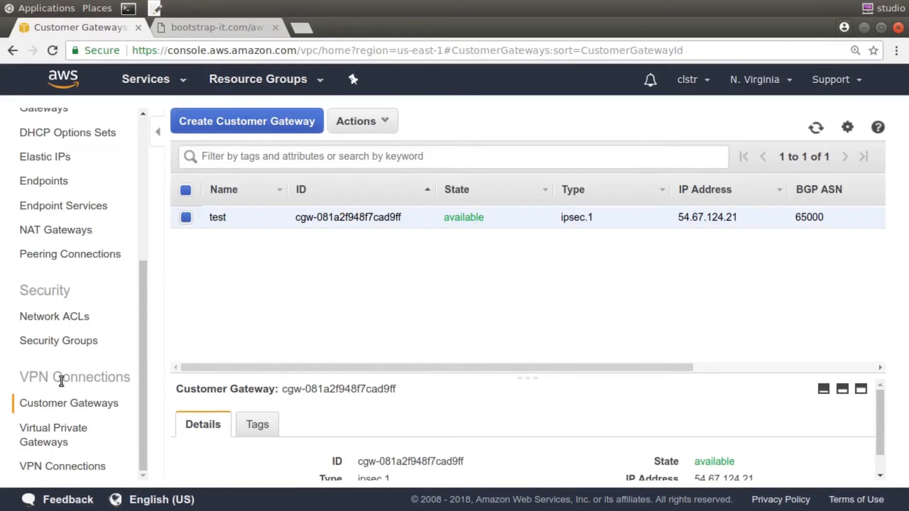
Step: Start a new virtual private gateway with the name tag test
left_click(48, 427)
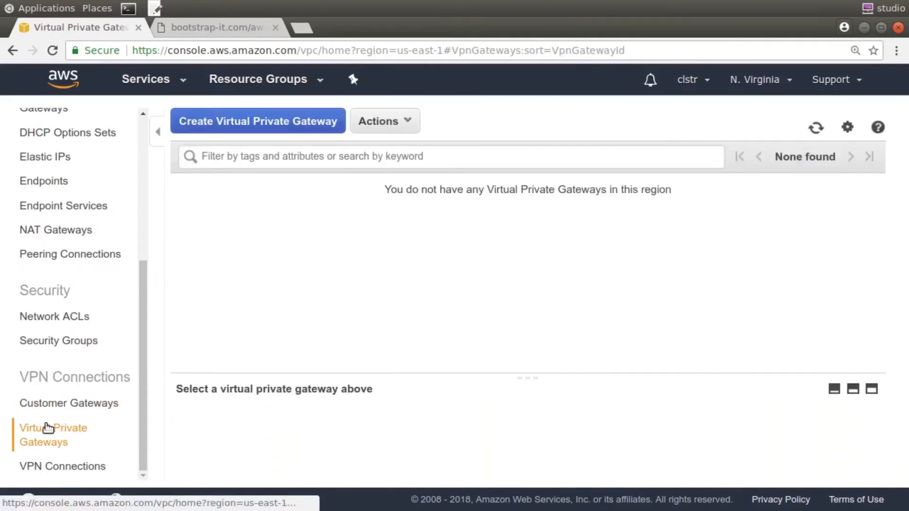
left_click(282, 124)
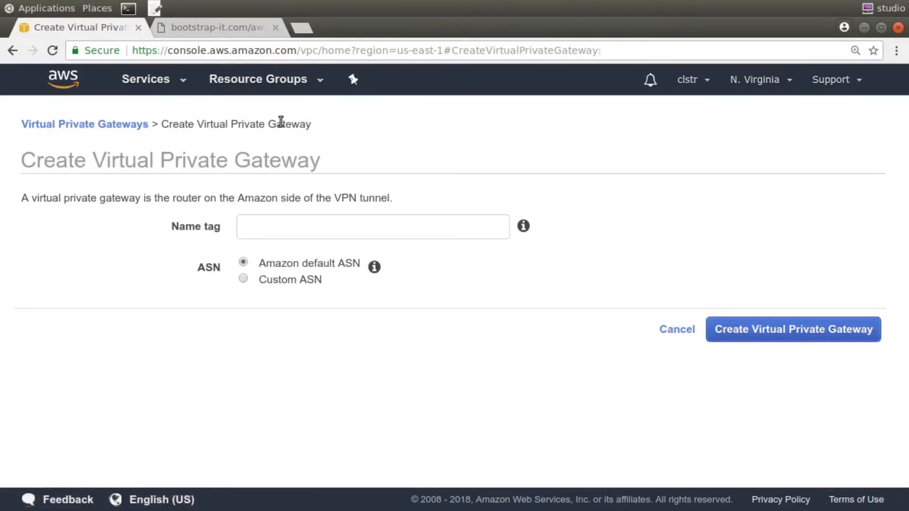
left_click(326, 230)
type("test")
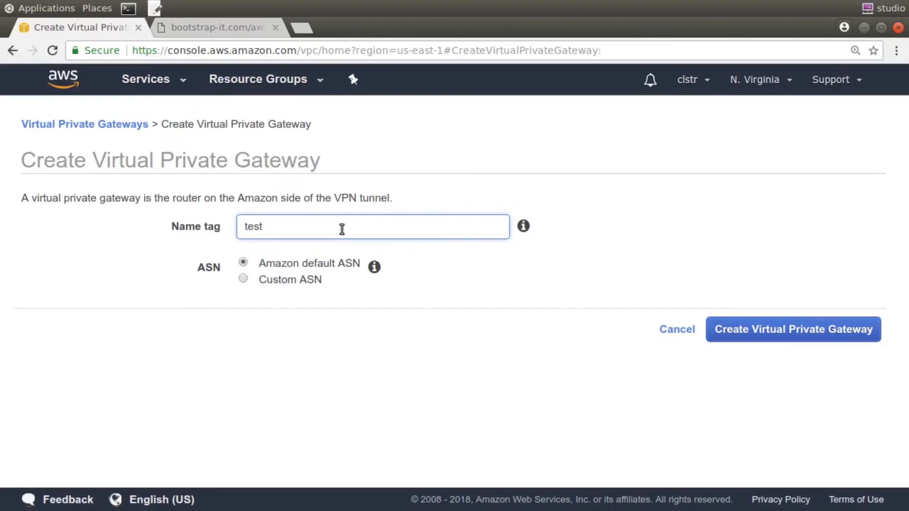
Step: Try the custom ASN option for the virtual private gateway, check the ASN help, and return to the Amazon default ASN
left_click(243, 280)
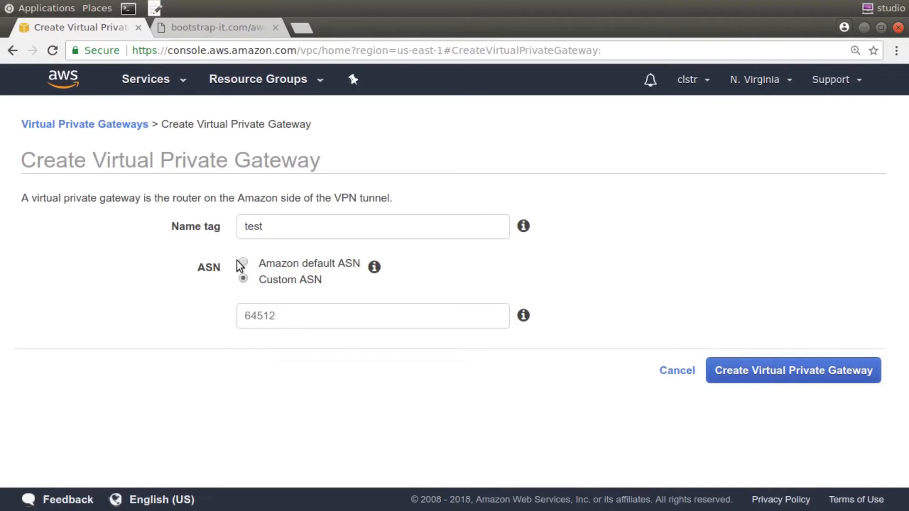
mouse_move(375, 267)
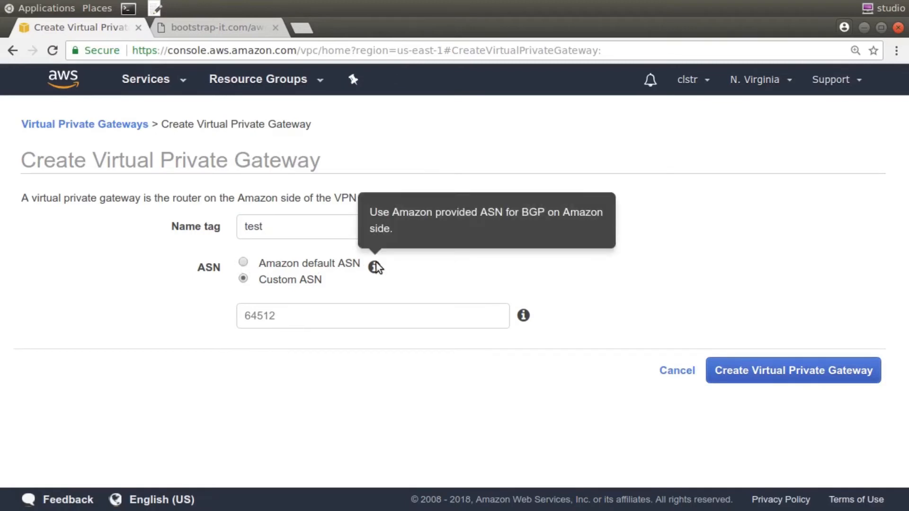
left_click(243, 263)
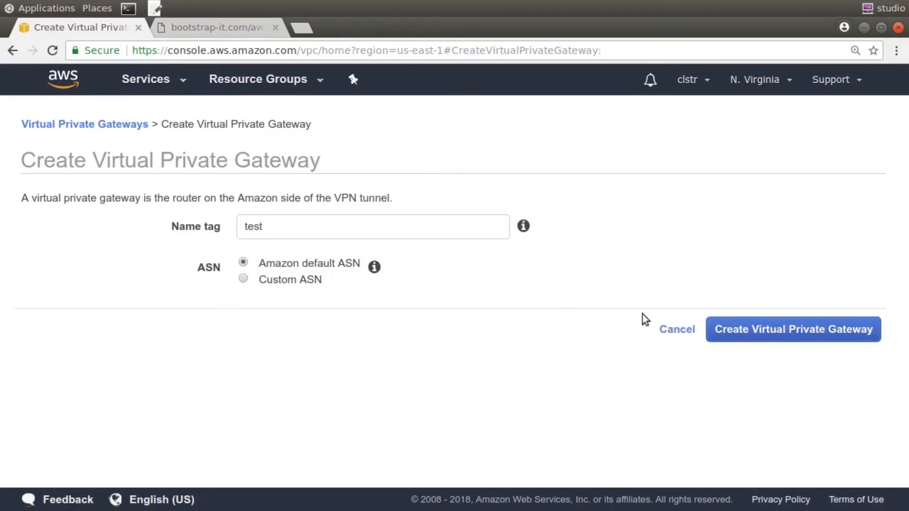
Step: Create the test virtual private gateway and attach it to the VPC vpc-1ffbc964
left_click(762, 328)
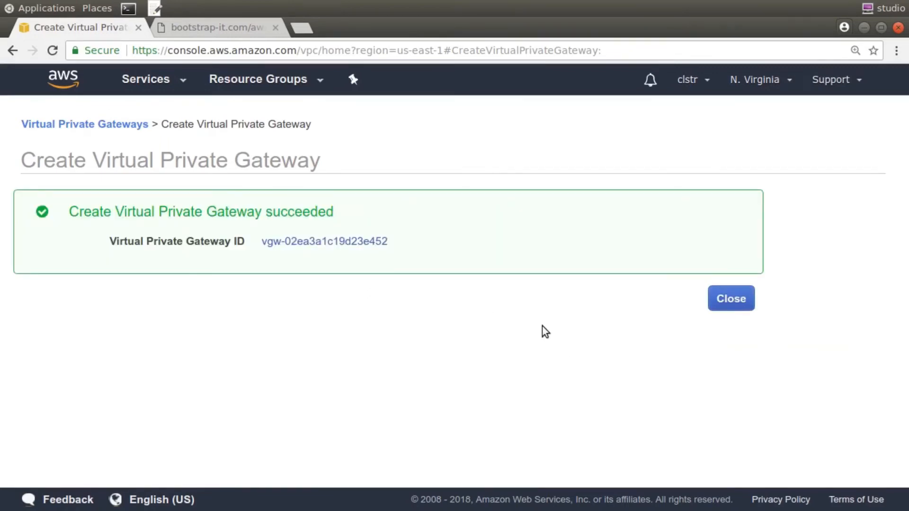
left_click(372, 239)
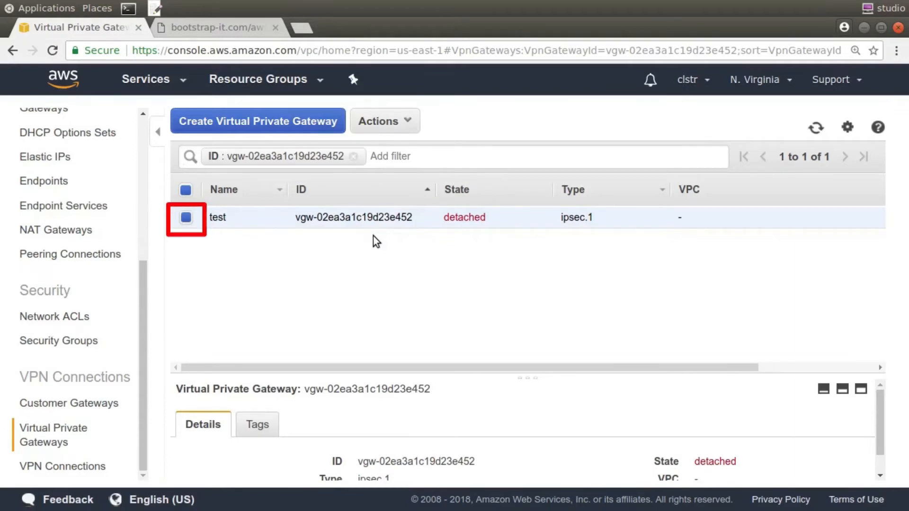
left_click(396, 120)
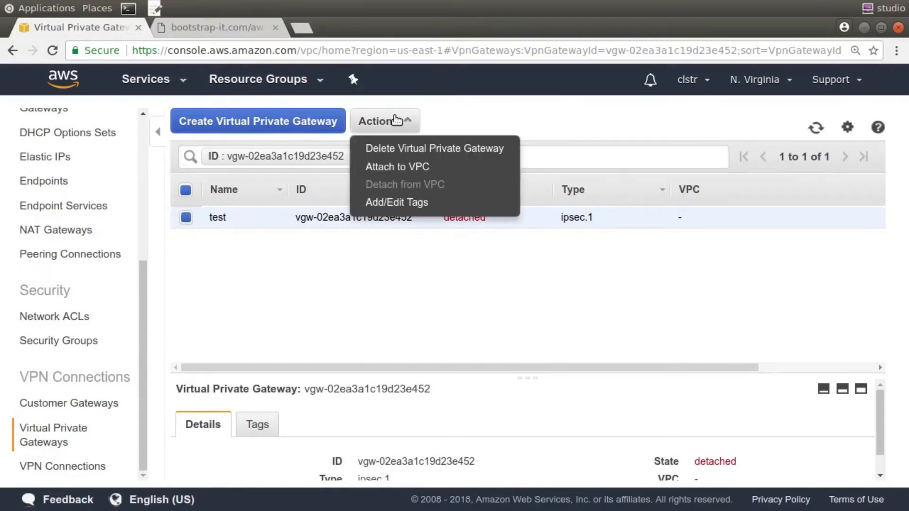
left_click(387, 169)
left_click(345, 268)
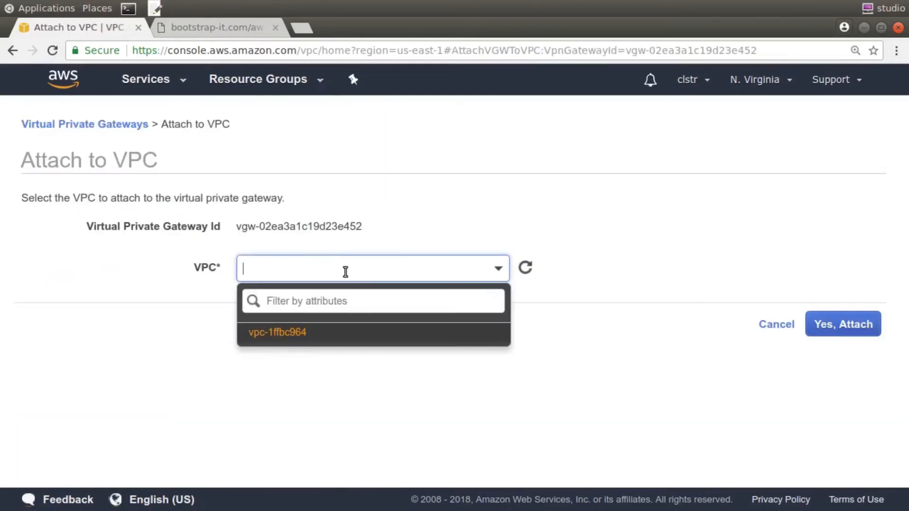
left_click(278, 335)
left_click(819, 324)
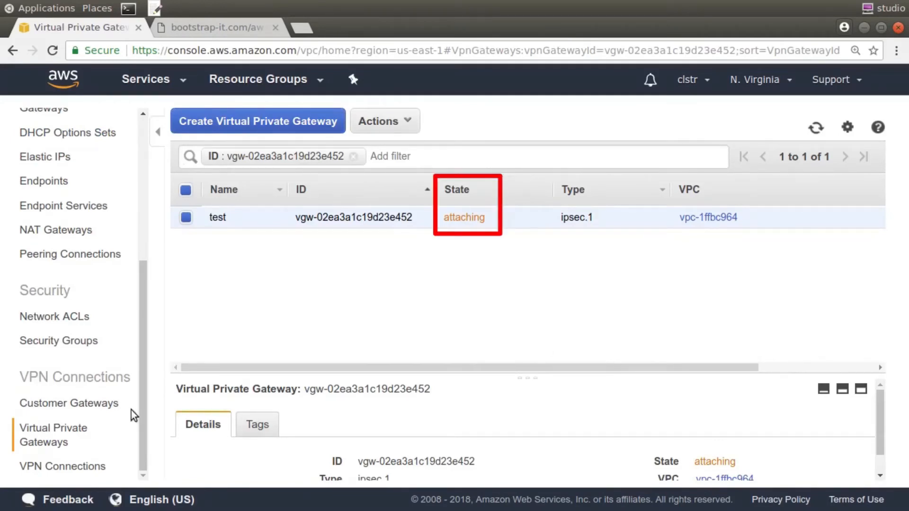
Step: Start a new VPN connection with the name tag test
left_click(67, 467)
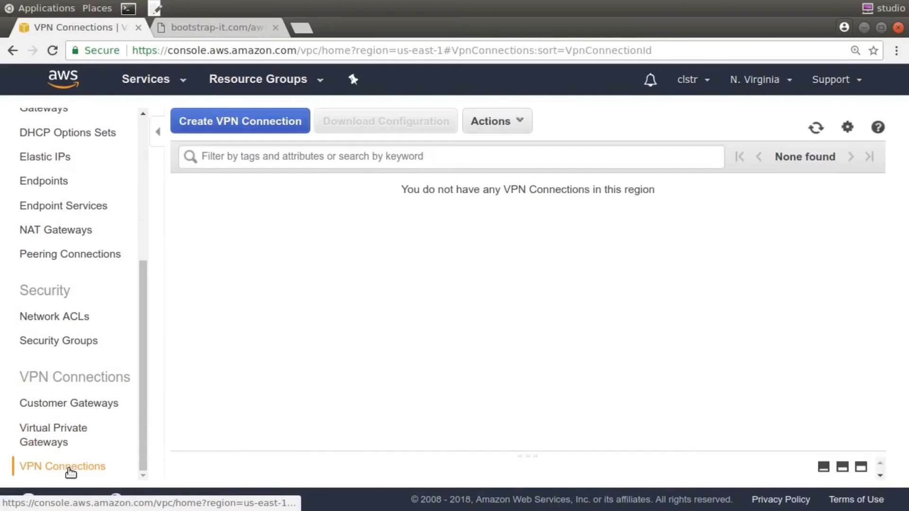
left_click(257, 122)
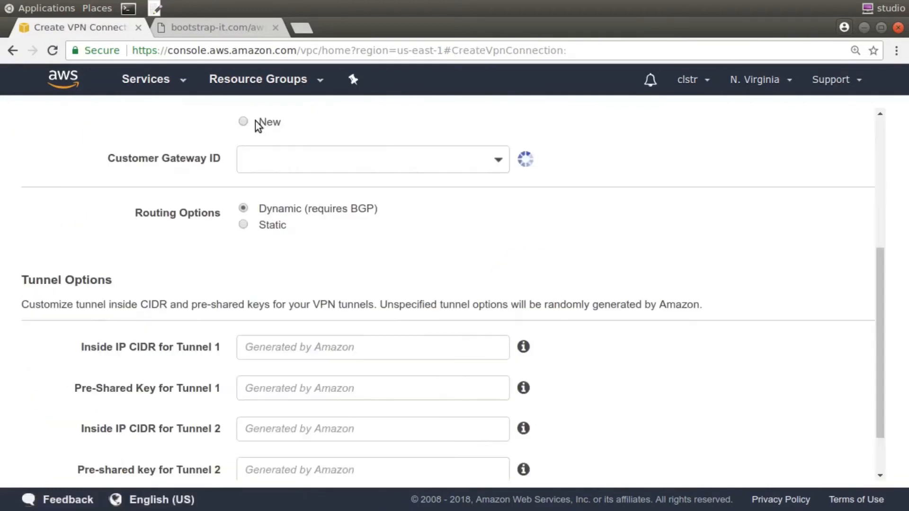
left_click(392, 277)
type("test")
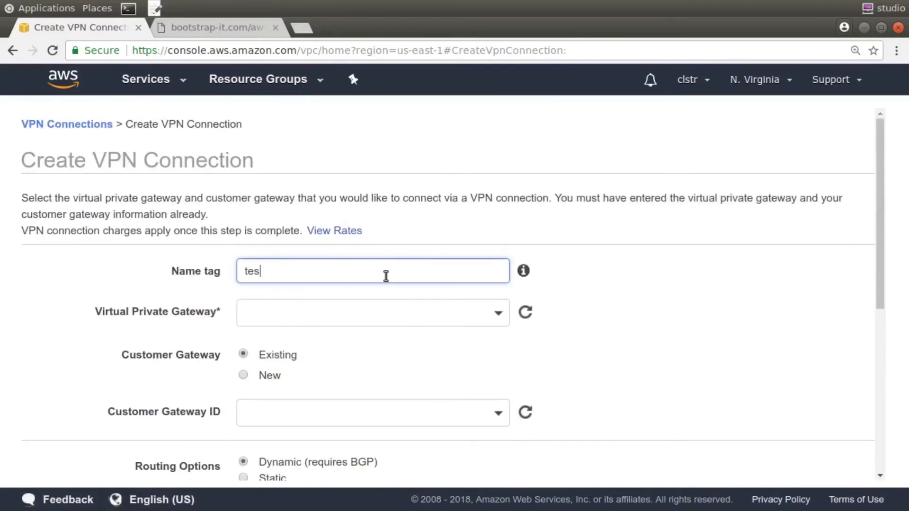
Step: Select virtual private gateway vgw-02ea3a1c19d23e452 and existing customer gateway cgw-081a2f948f7cad9ff for the VPN connection
left_click(391, 310)
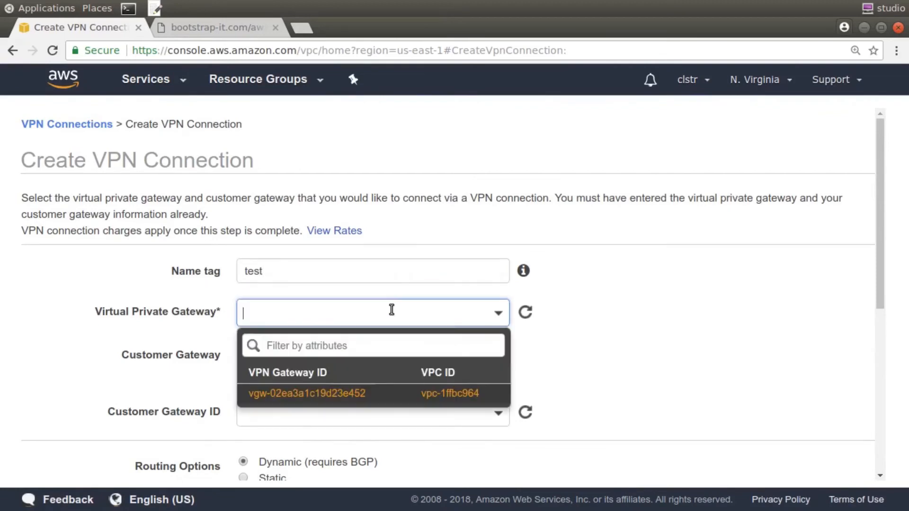
left_click(328, 393)
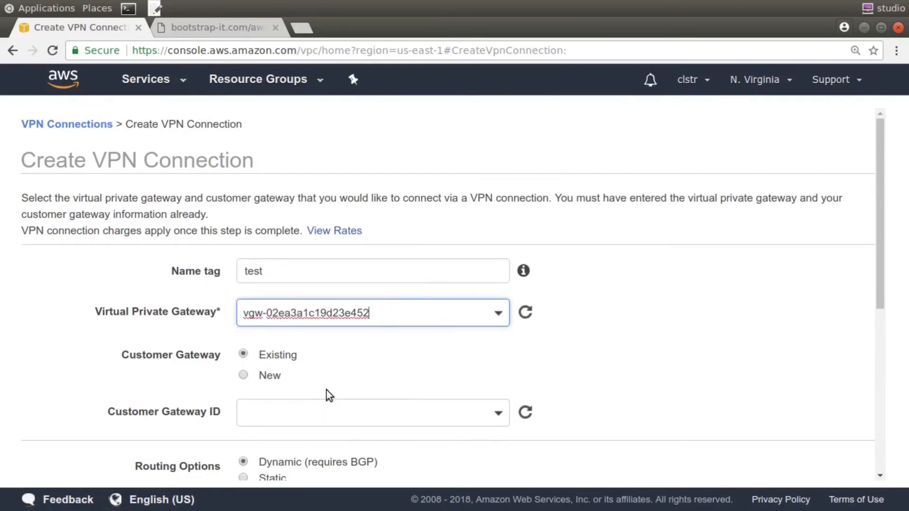
left_click(339, 413)
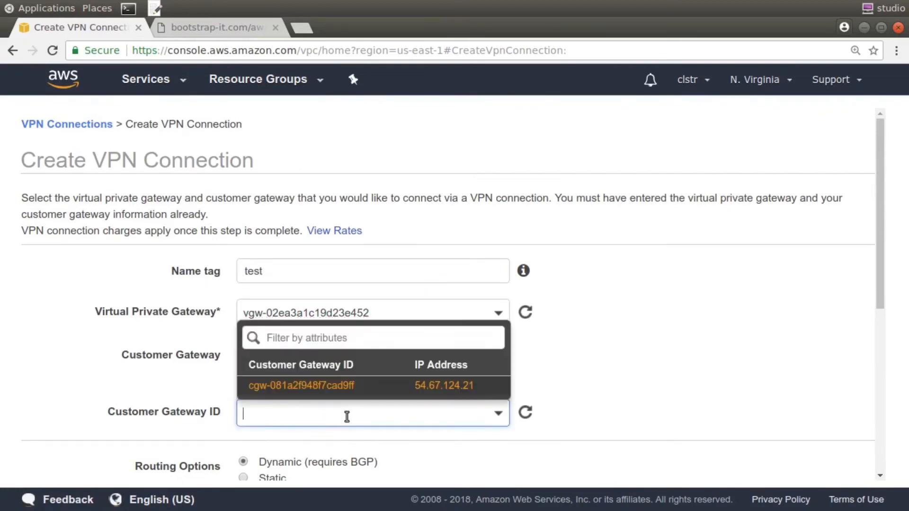
left_click(337, 385)
Step: Set the VPN connection's routing to Static with the IP prefix 10.0.0.0/16
scroll(653, 346, "down", 5)
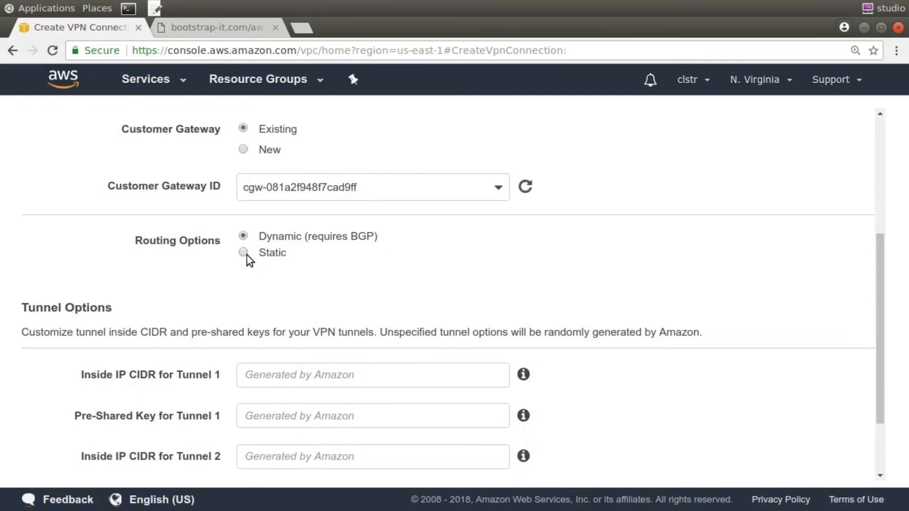
left_click(245, 253)
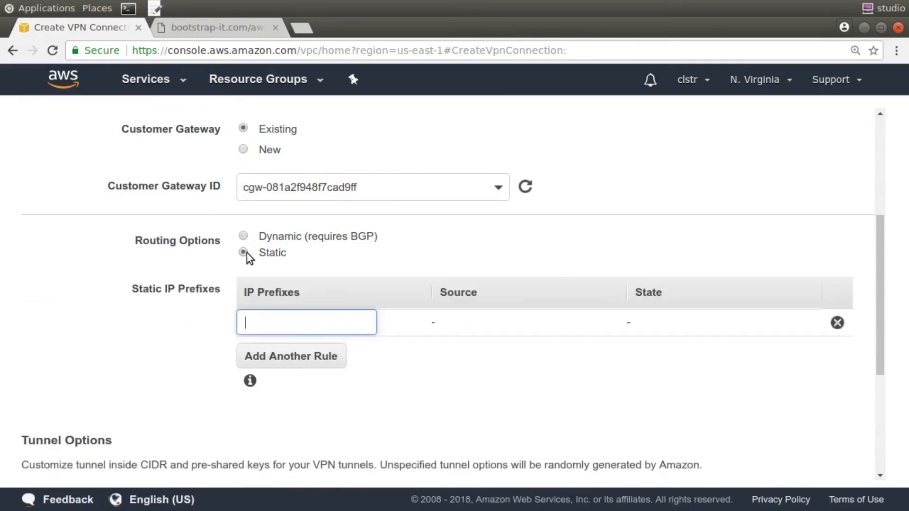
type("10.0.0.0/16")
left_click(158, 353)
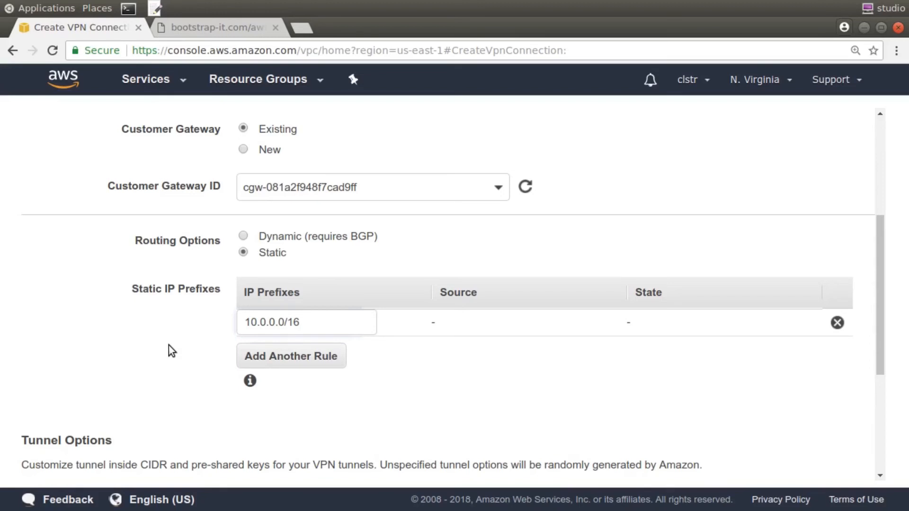
Step: Create the VPN connection with the tunnel options left at their defaults and open its entry in the connection list
scroll(566, 385, "down", 5)
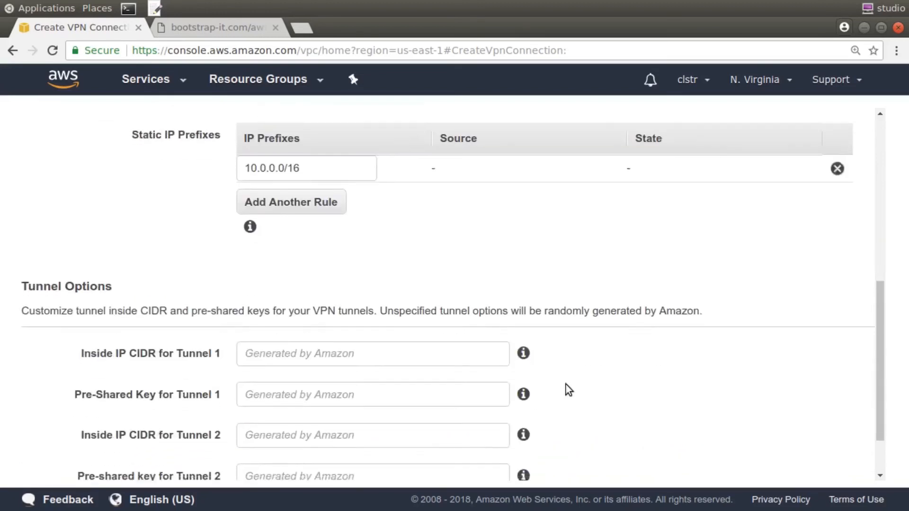
left_click(788, 459)
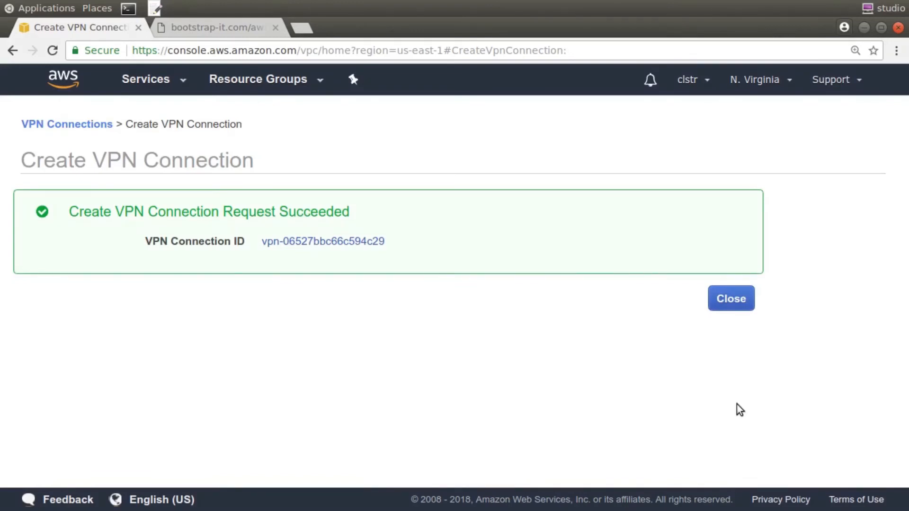
left_click(367, 241)
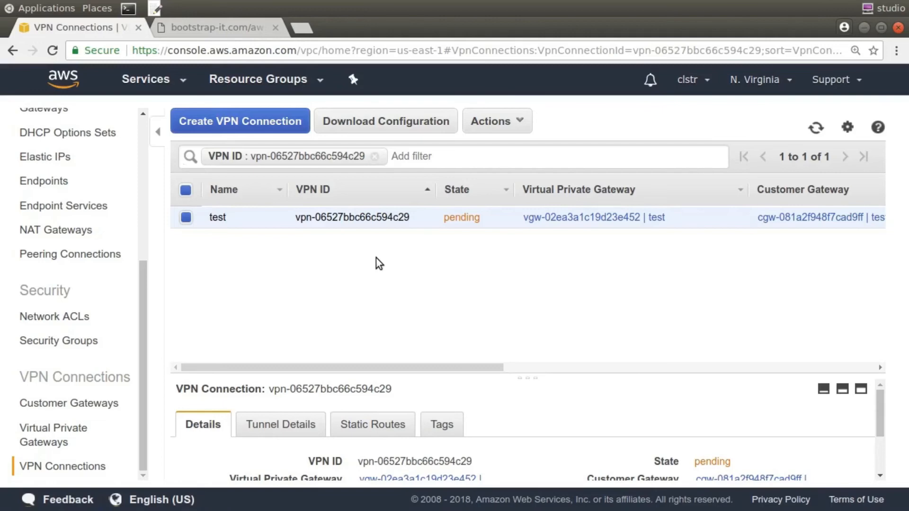
Step: Open the configuration download options for the test VPN connection and choose Cisco Systems, Inc. as the vendor
left_click(397, 126)
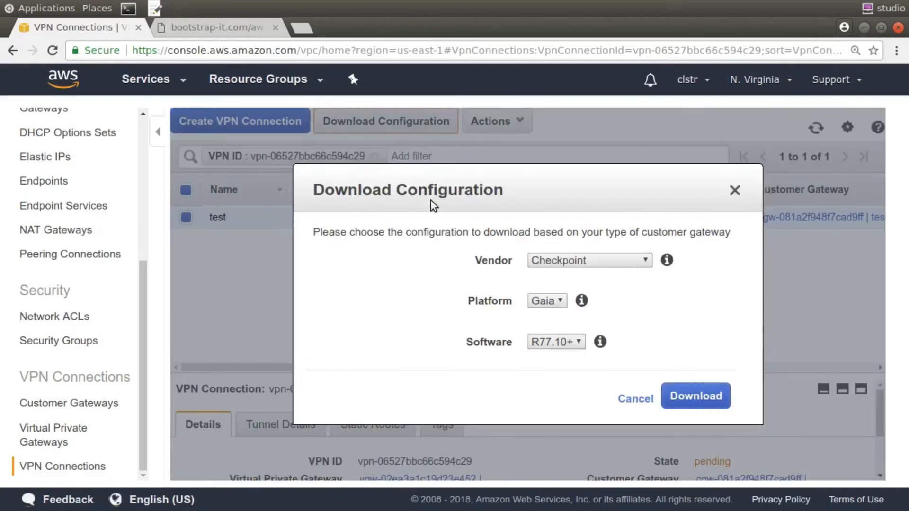
left_click(589, 263)
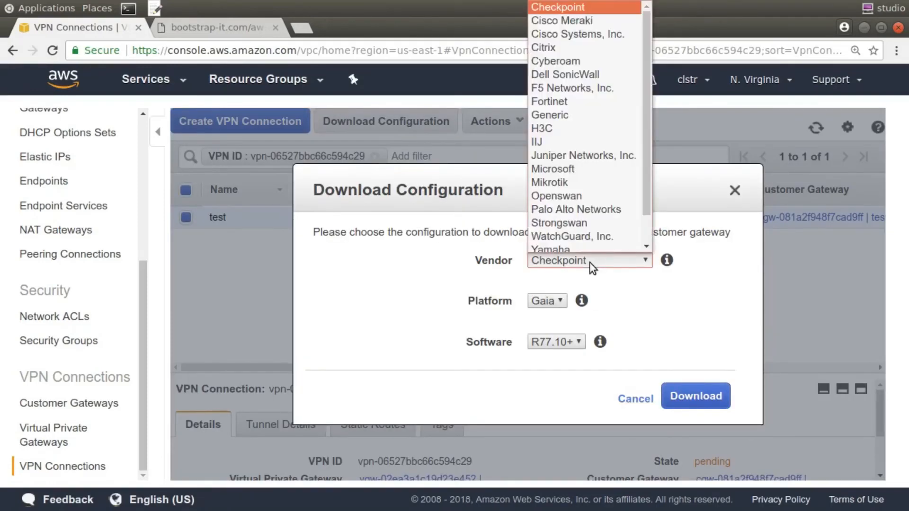
left_click(596, 33)
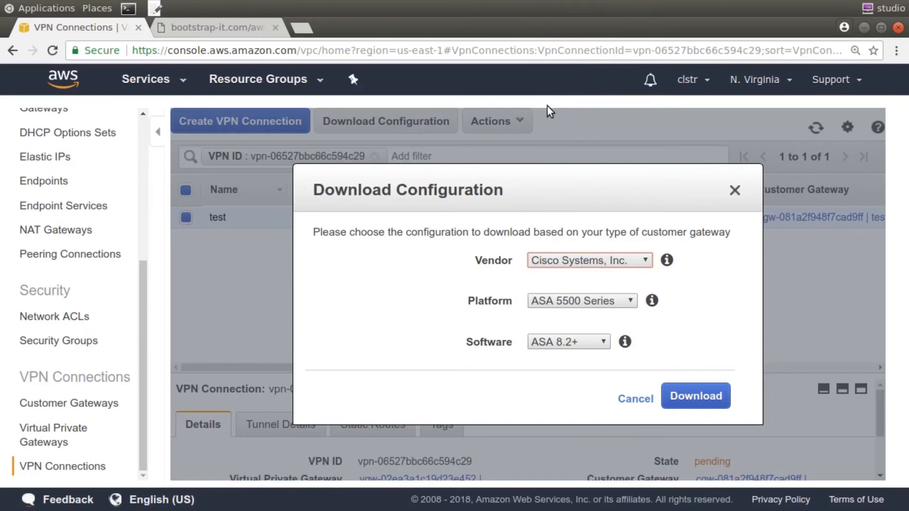
Step: Change the configuration vendor to Generic and check the platform and software choices, keeping Generic and Vendor Agnostic
left_click(598, 254)
left_click(565, 113)
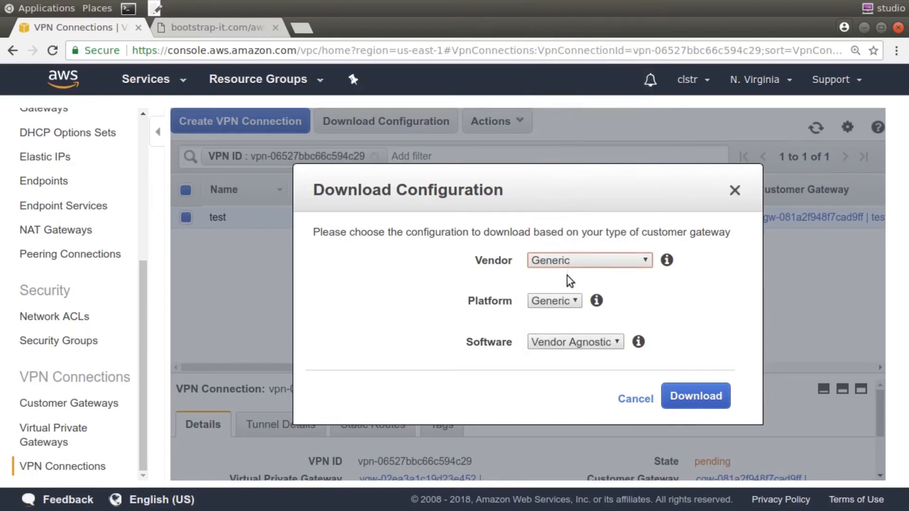
left_click(561, 299)
left_click(561, 301)
left_click(570, 341)
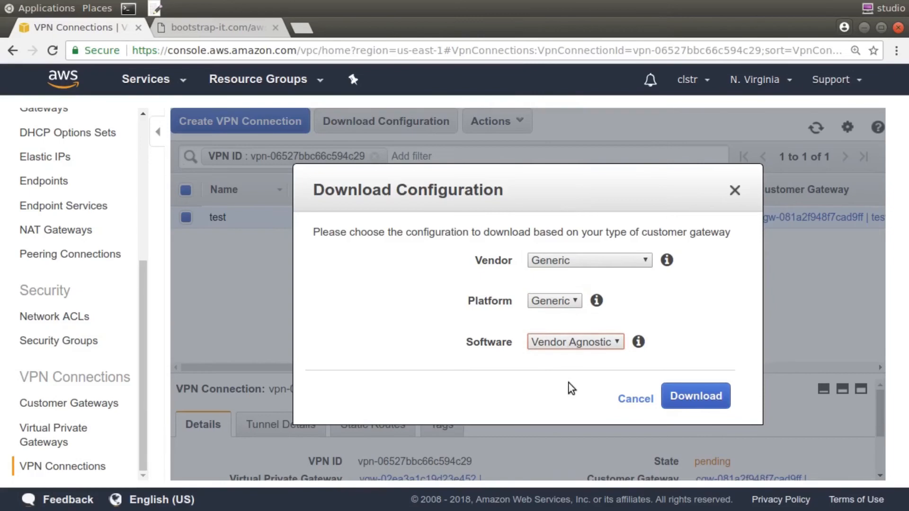
Step: Switch to the sample config-cisco.txt page and examine its IKE, IPSec, tunnel interface and BGP settings for tunnel 1
left_click(228, 32)
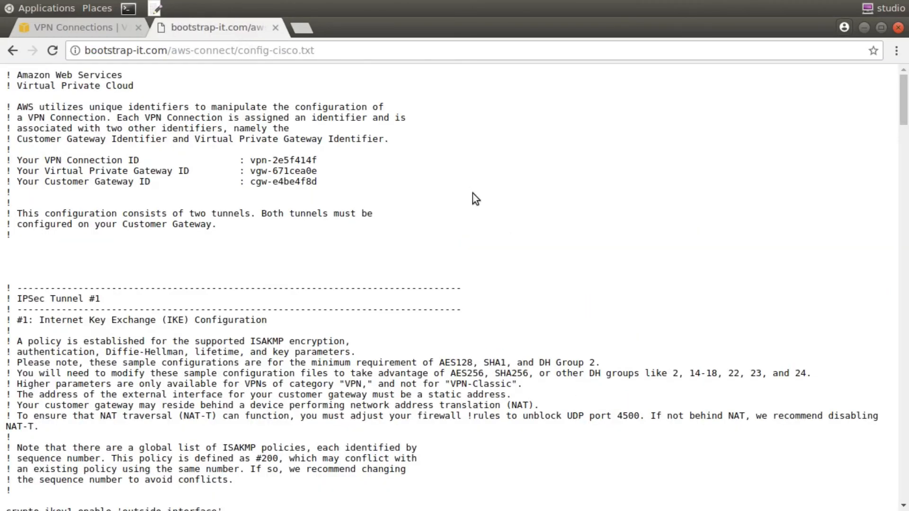
scroll(476, 198, "down", 6)
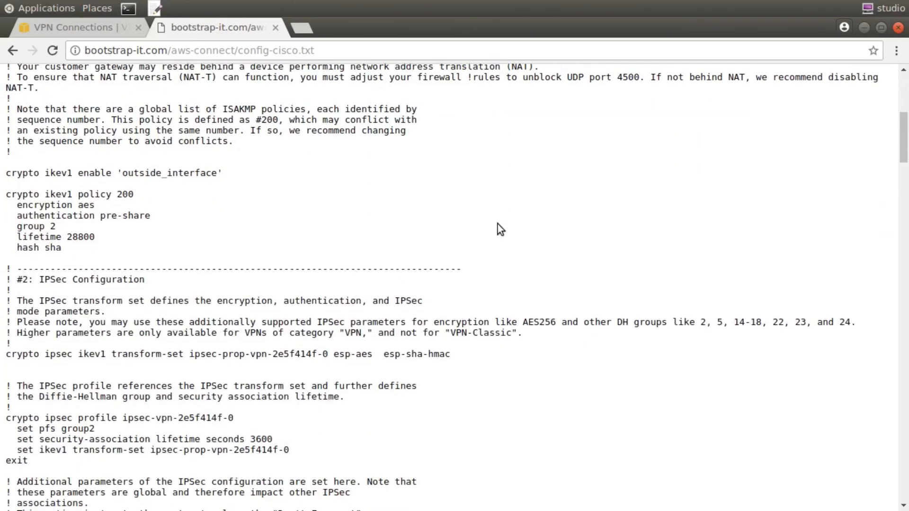
scroll(500, 229, "down", 8)
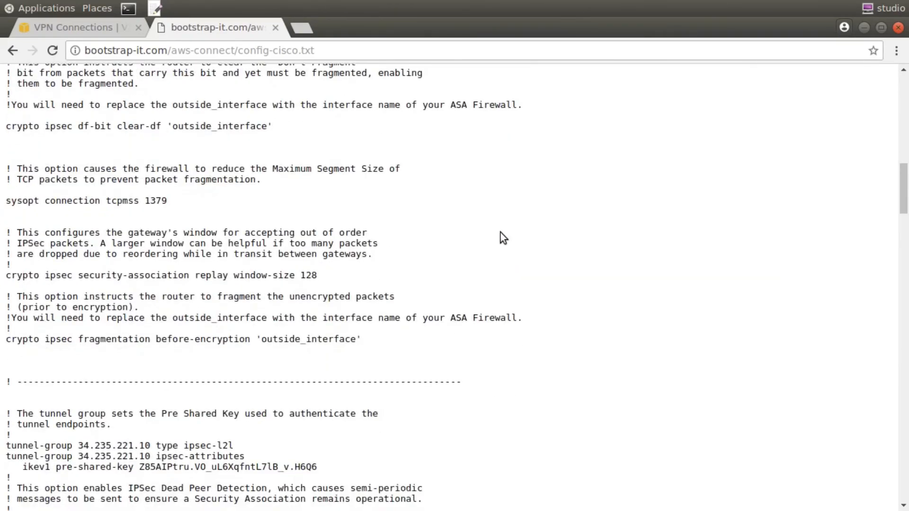
scroll(504, 236, "down", 7)
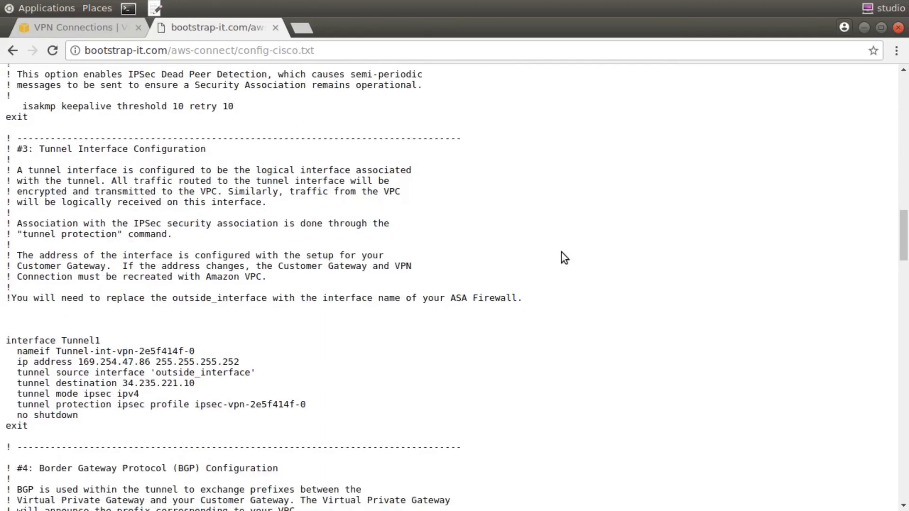
scroll(562, 252, "down", 8)
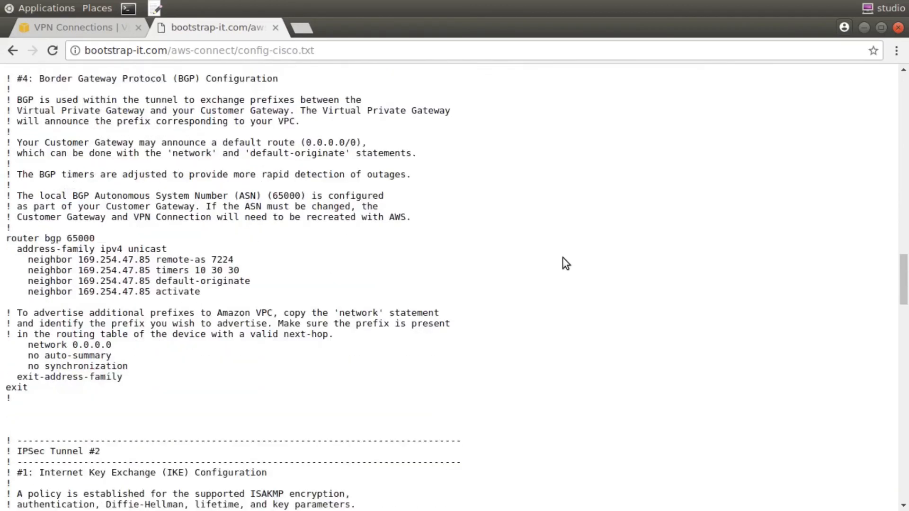